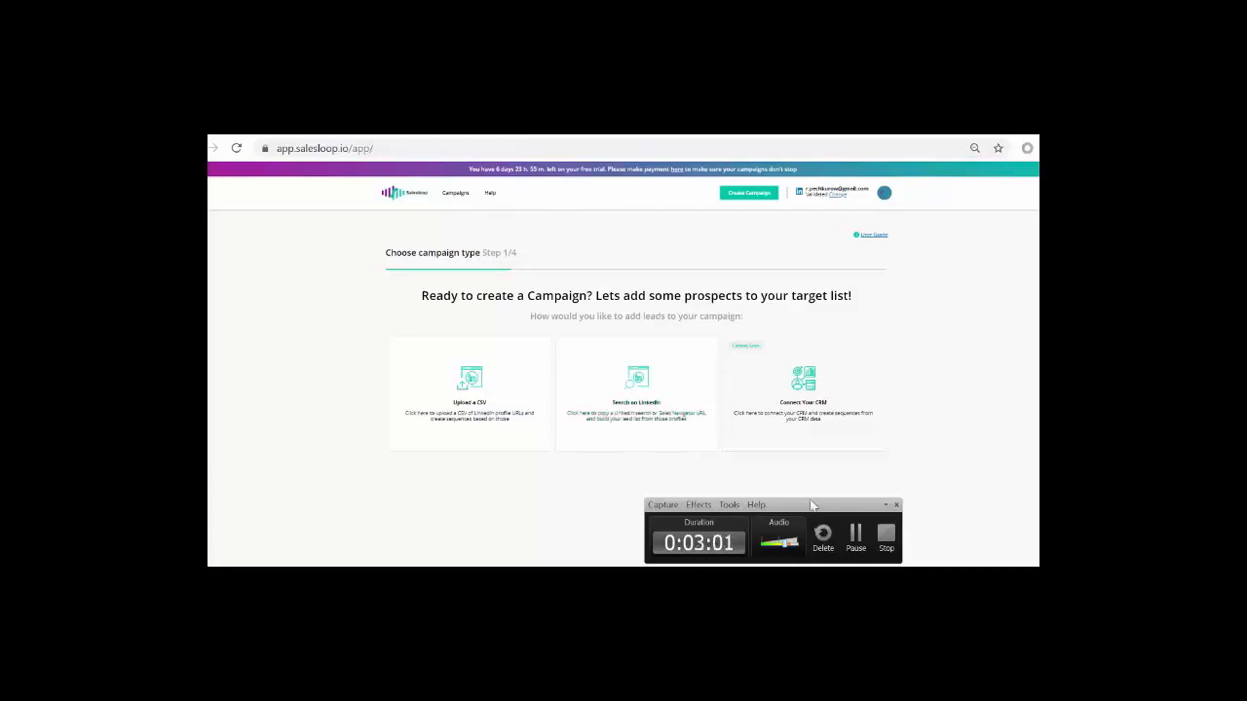
- Switch to Sales Navigator, check the "thermal equipment sales" lead search and its "Sales" AND "Director" title filter, and copy the search URL
{"action": "left_click_drag", "start_coordinate": [835, 505], "coordinate": [825, 517]}
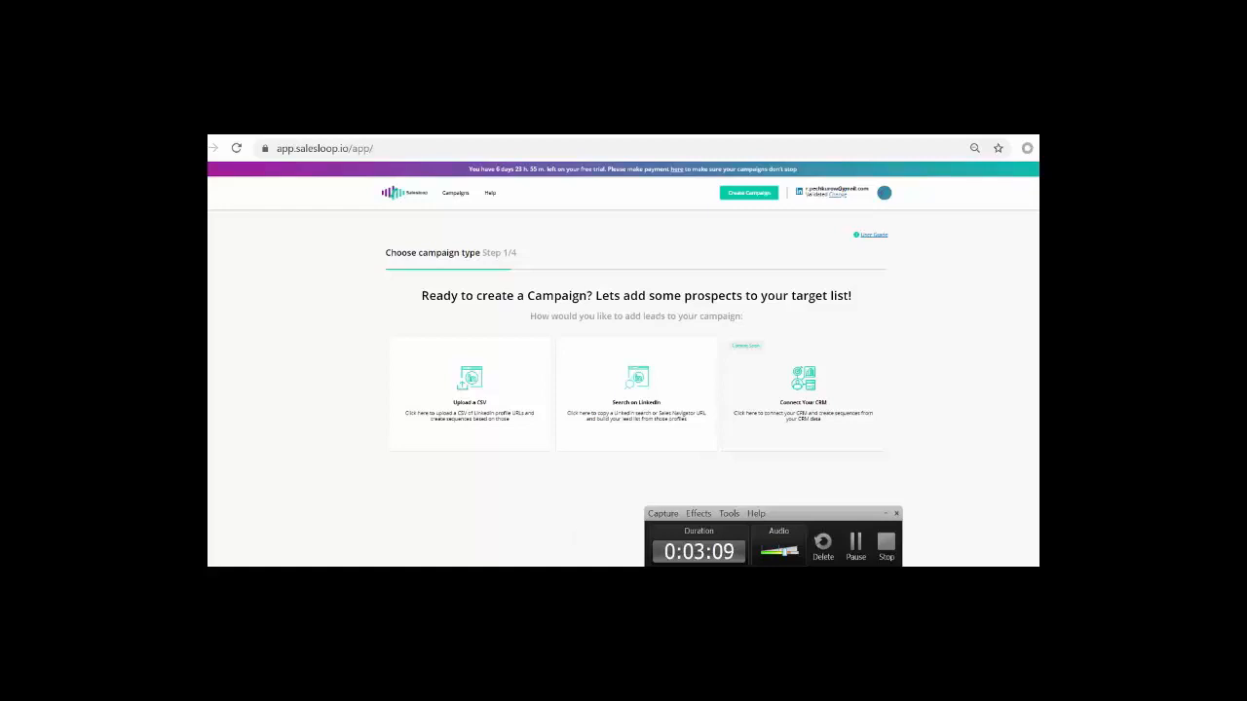
{"action": "left_click", "coordinate": [632, 606]}
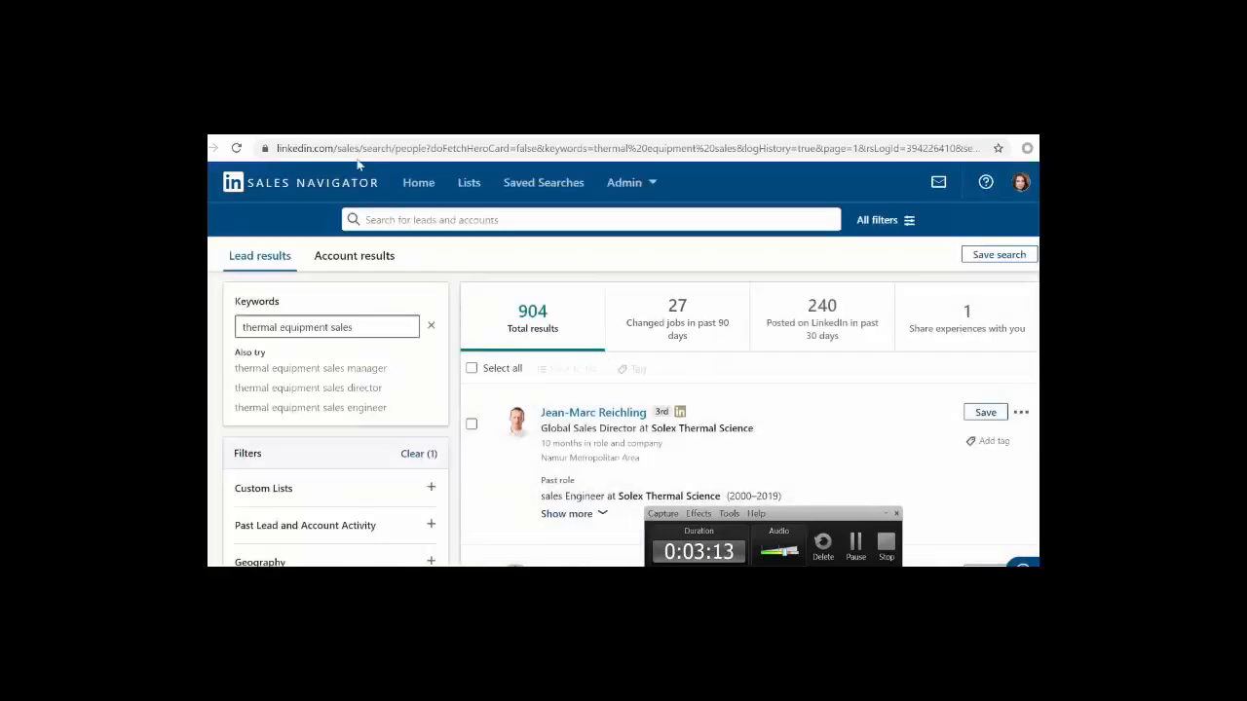
{"action": "left_click", "coordinate": [286, 329]}
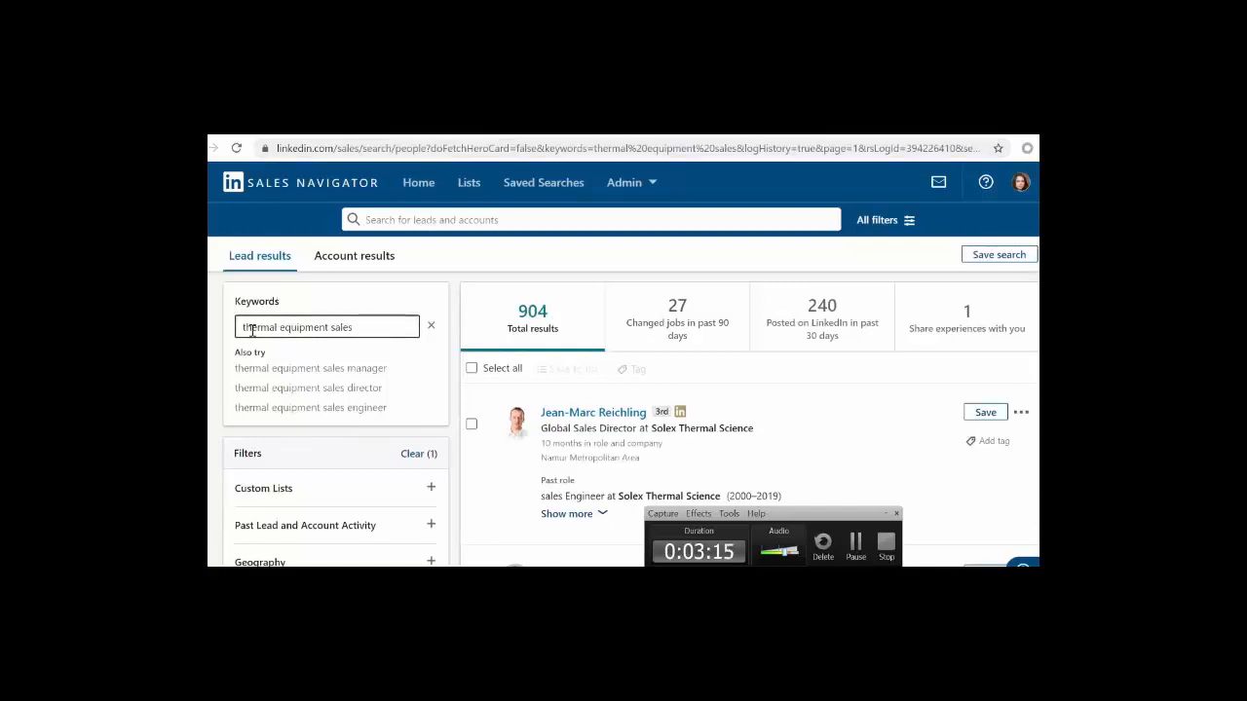
{"action": "scroll", "coordinate": [368, 426], "scroll_direction": "down", "scroll_amount": 5}
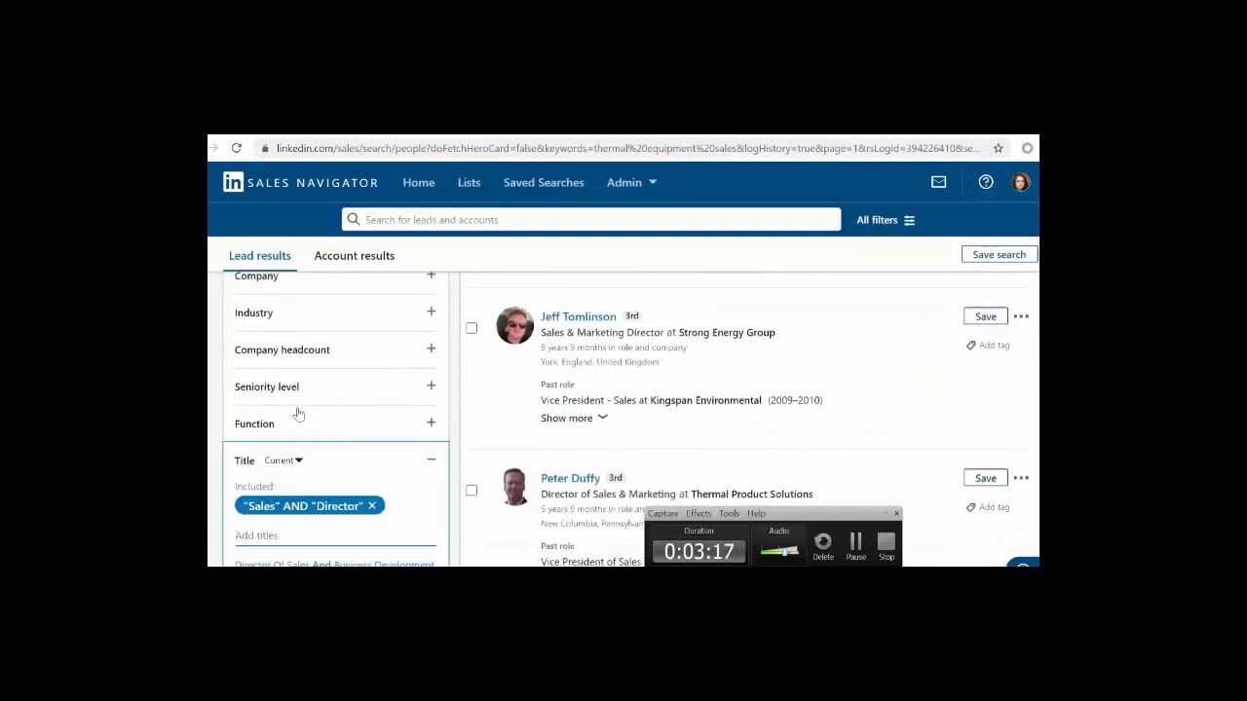
{"action": "scroll", "coordinate": [409, 499], "scroll_direction": "down", "scroll_amount": 1}
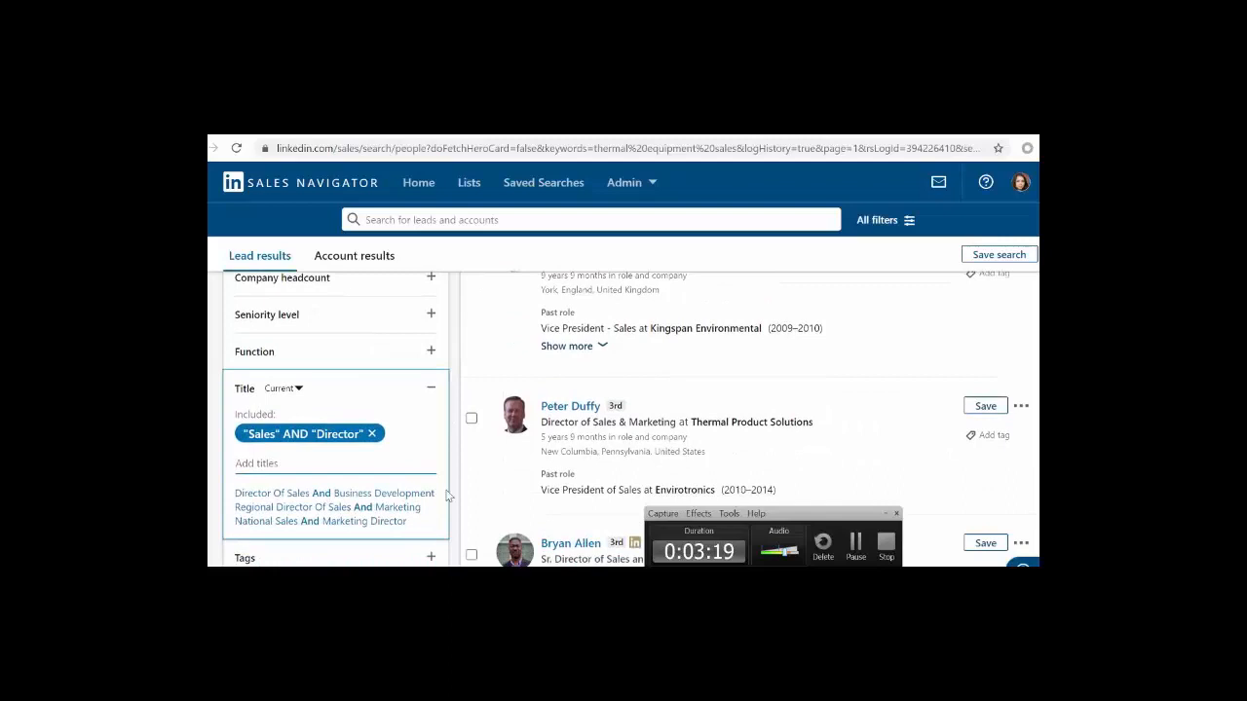
{"action": "scroll", "coordinate": [543, 474], "scroll_direction": "up", "scroll_amount": 6}
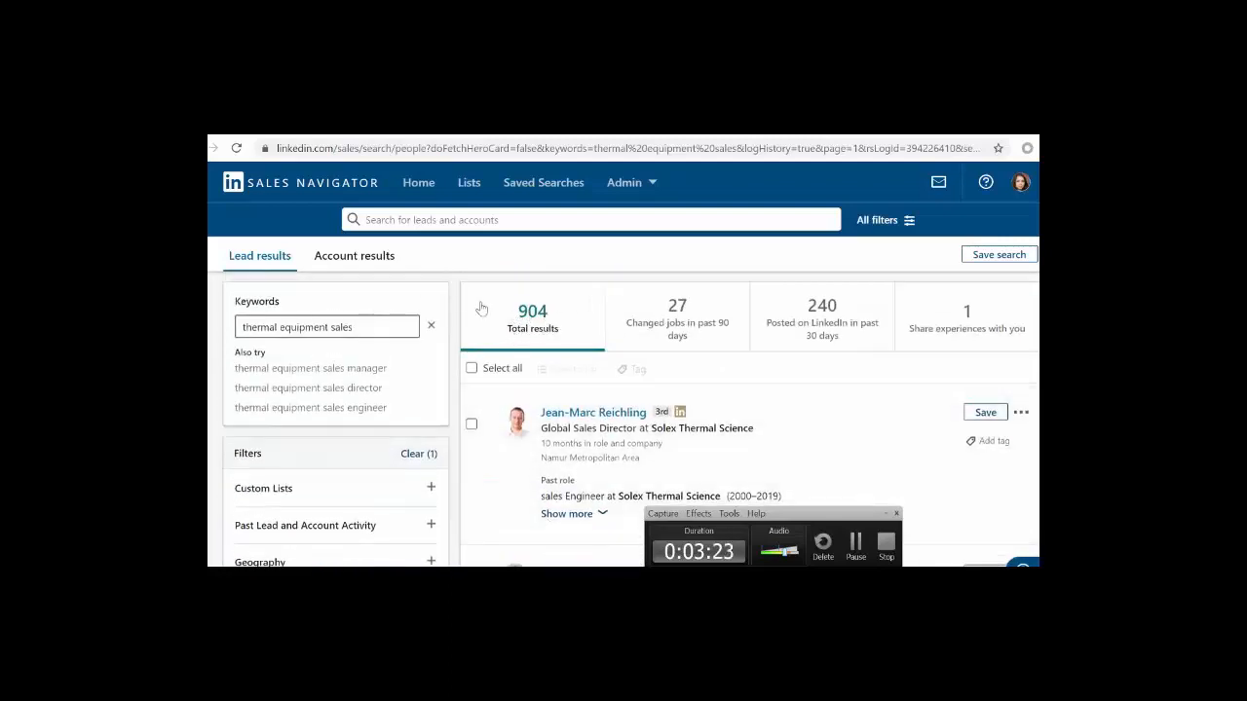
{"action": "left_click", "coordinate": [397, 149]}
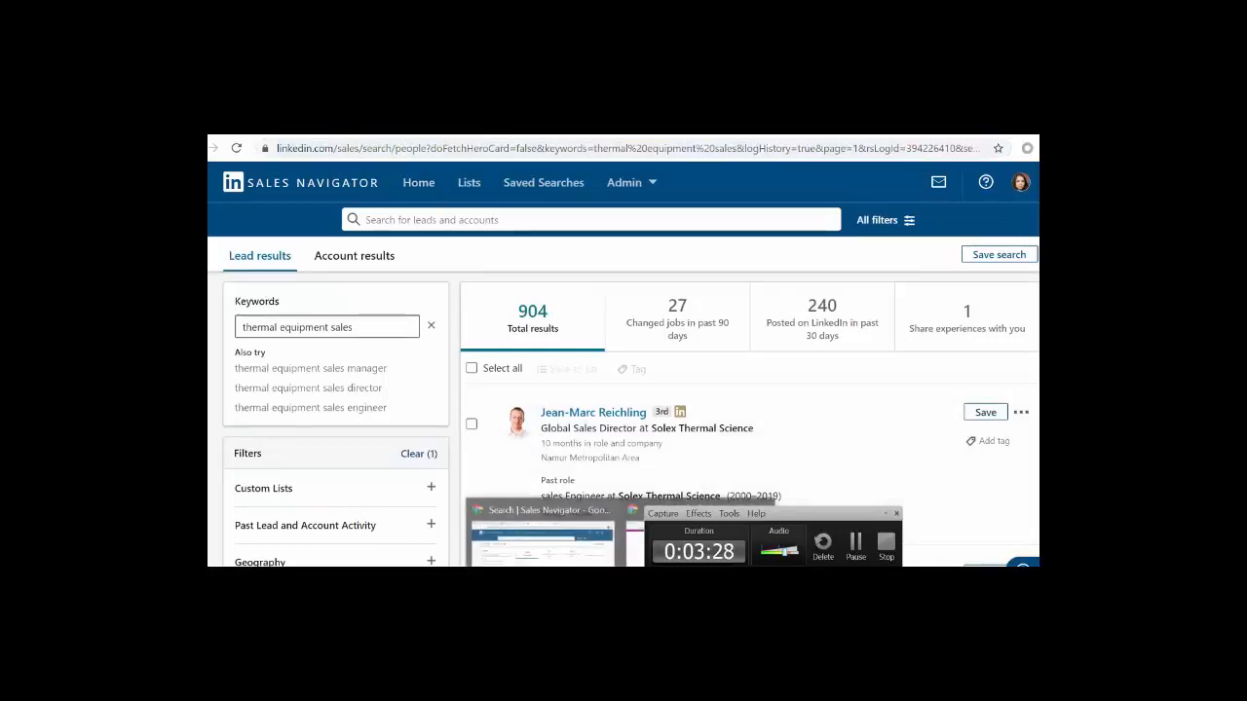
- Switch back to Salesloop, choose Search on LinkedIn as the lead source, and preview results for the copied Sales Navigator search URL
{"action": "left_click", "coordinate": [598, 531]}
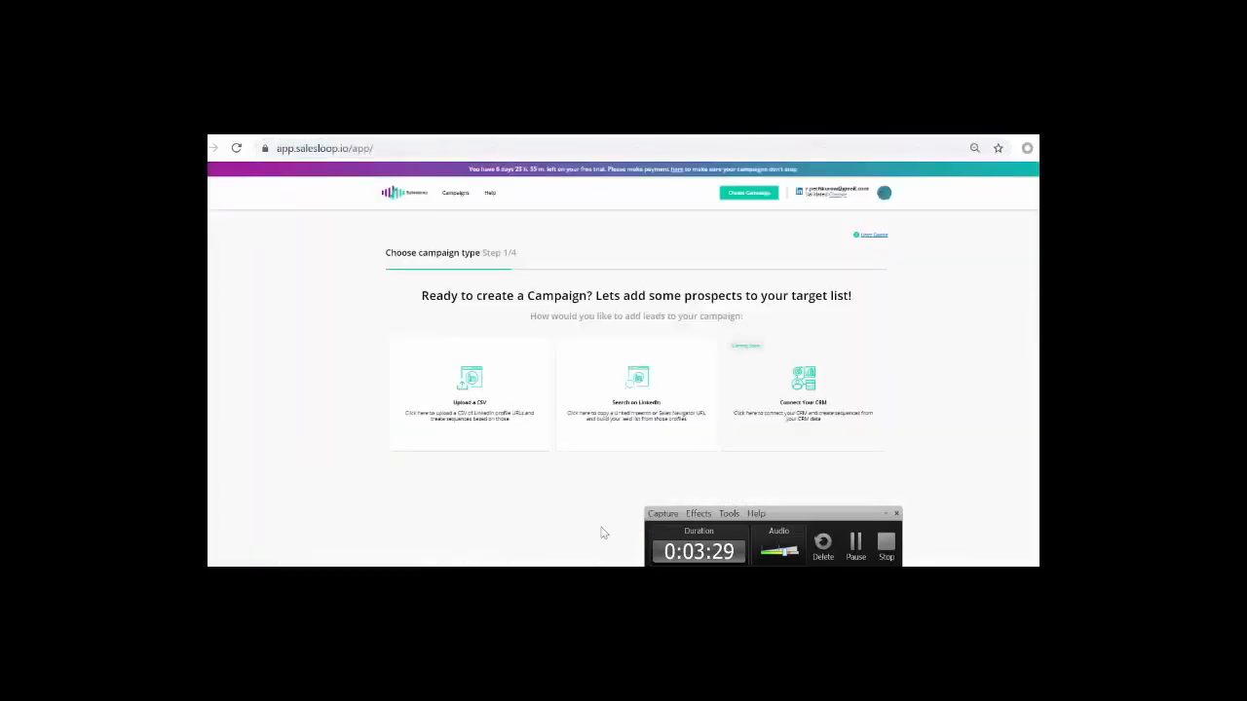
{"action": "left_click", "coordinate": [640, 400]}
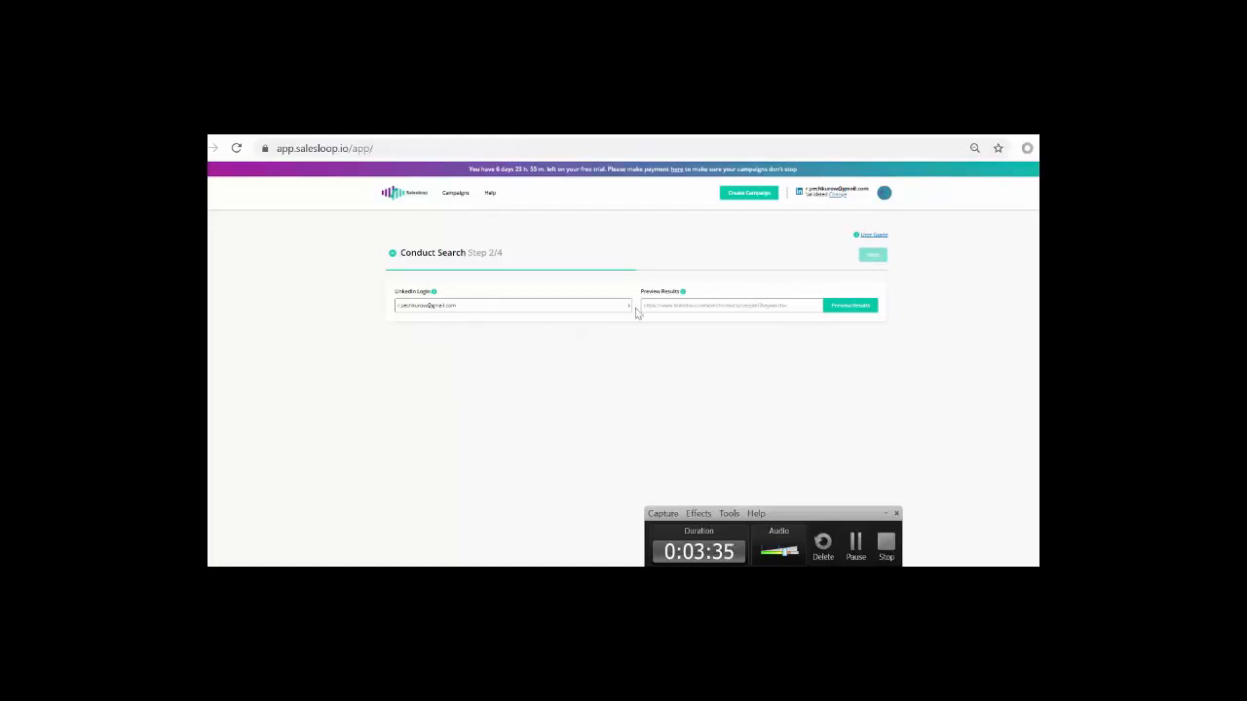
{"action": "left_click", "coordinate": [694, 306]}
{"action": "key", "text": "ctrl+v"}
{"action": "left_click", "coordinate": [851, 307]}
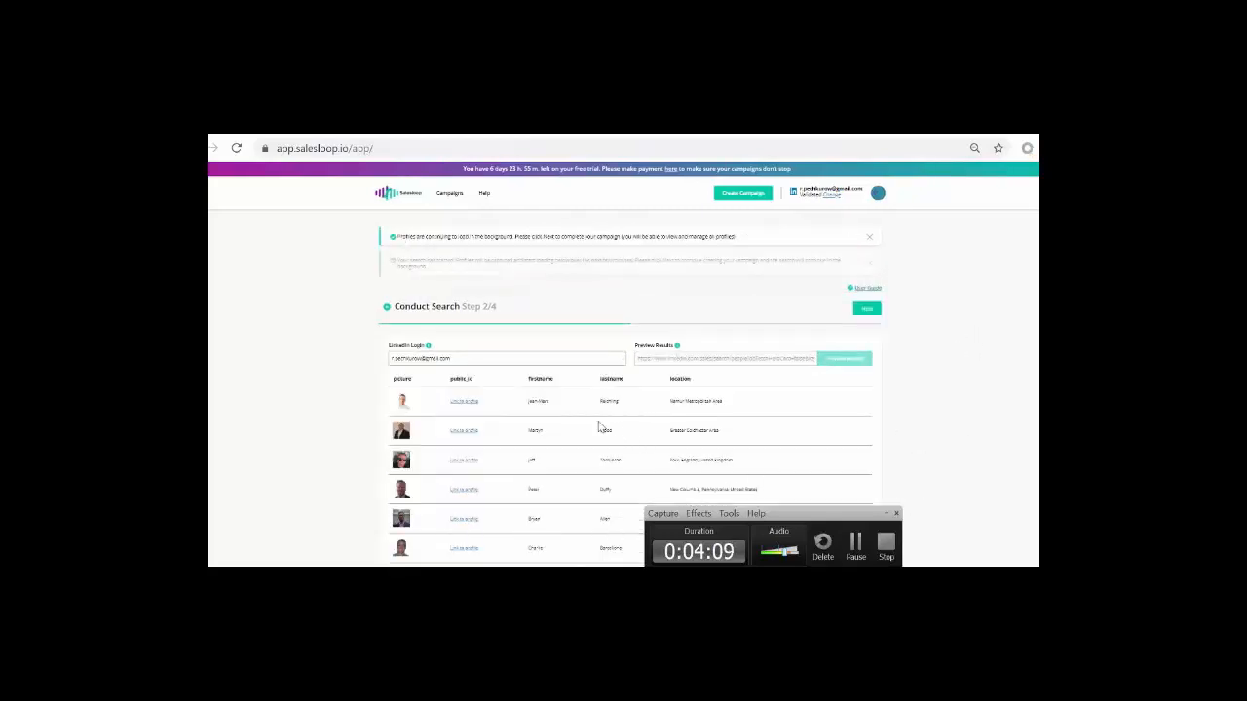
- Look through the previewed prospect profiles and continue to the sequence setup
{"action": "scroll", "coordinate": [598, 426], "scroll_direction": "down", "scroll_amount": 6}
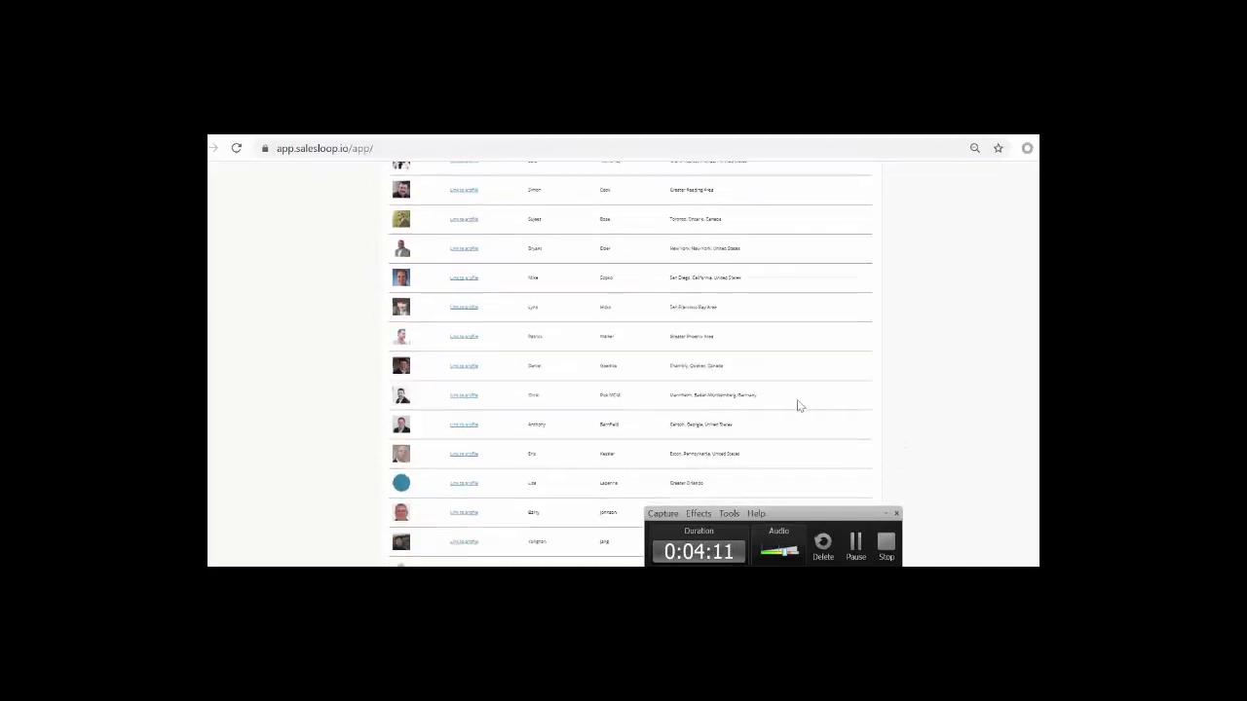
{"action": "scroll", "coordinate": [798, 399], "scroll_direction": "up", "scroll_amount": 6}
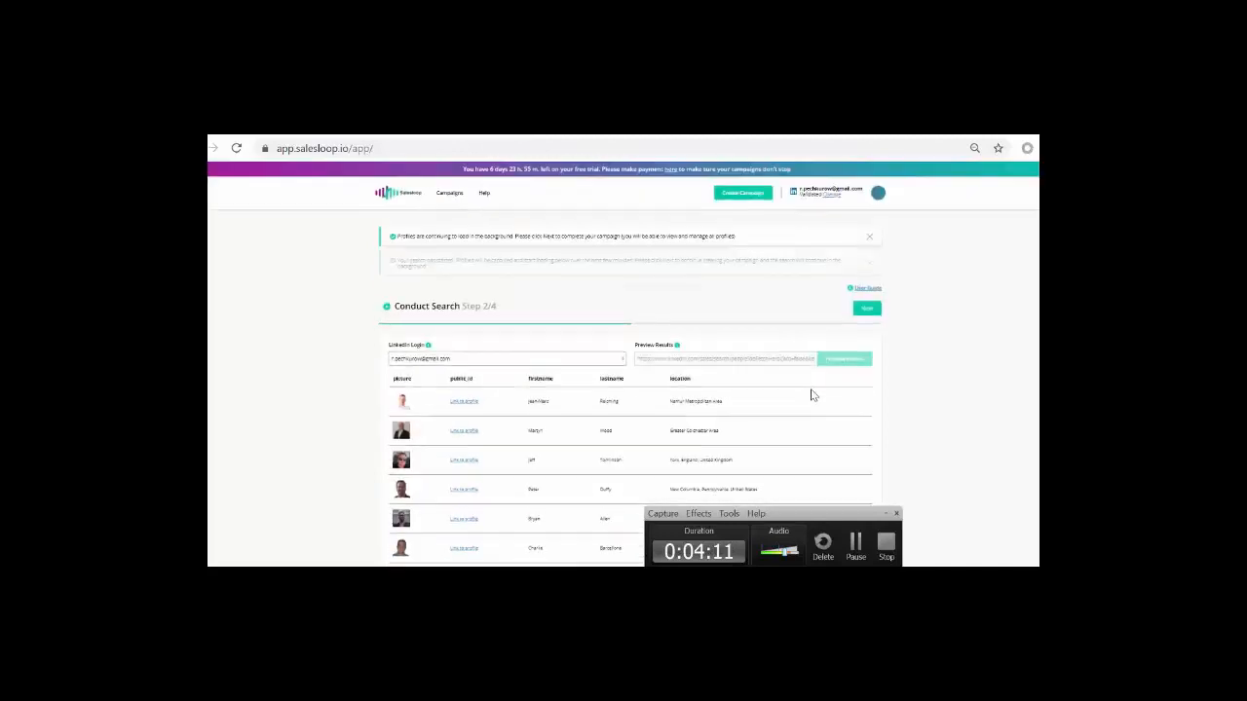
{"action": "left_click", "coordinate": [867, 310]}
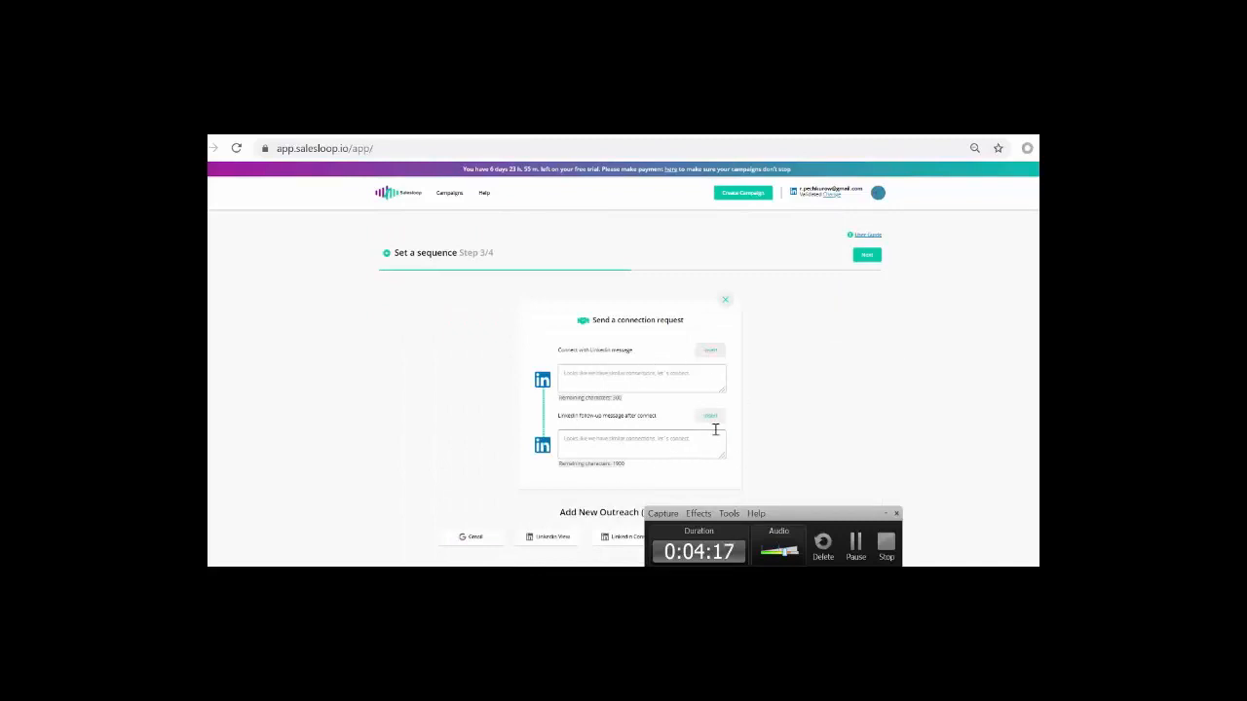
{"action": "scroll", "coordinate": [731, 448], "scroll_direction": "down", "scroll_amount": 1}
{"action": "left_click_drag", "start_coordinate": [823, 515], "coordinate": [993, 336]}
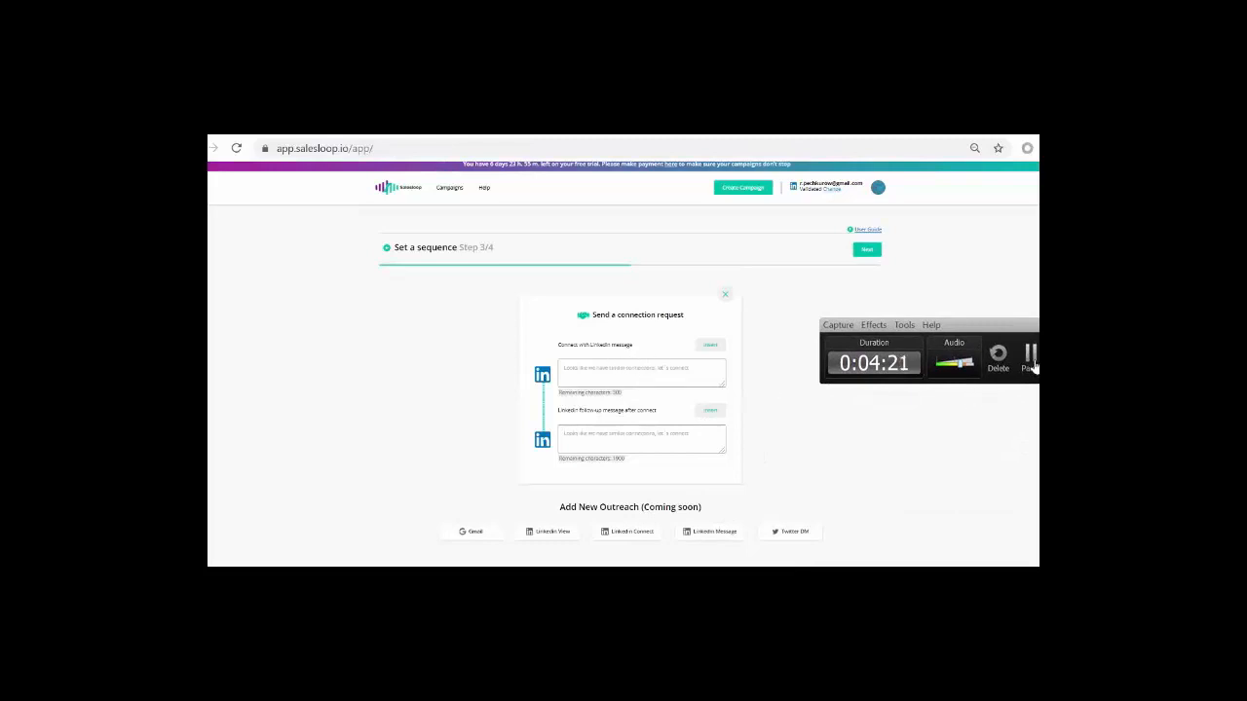
{"action": "left_click", "coordinate": [1029, 355]}
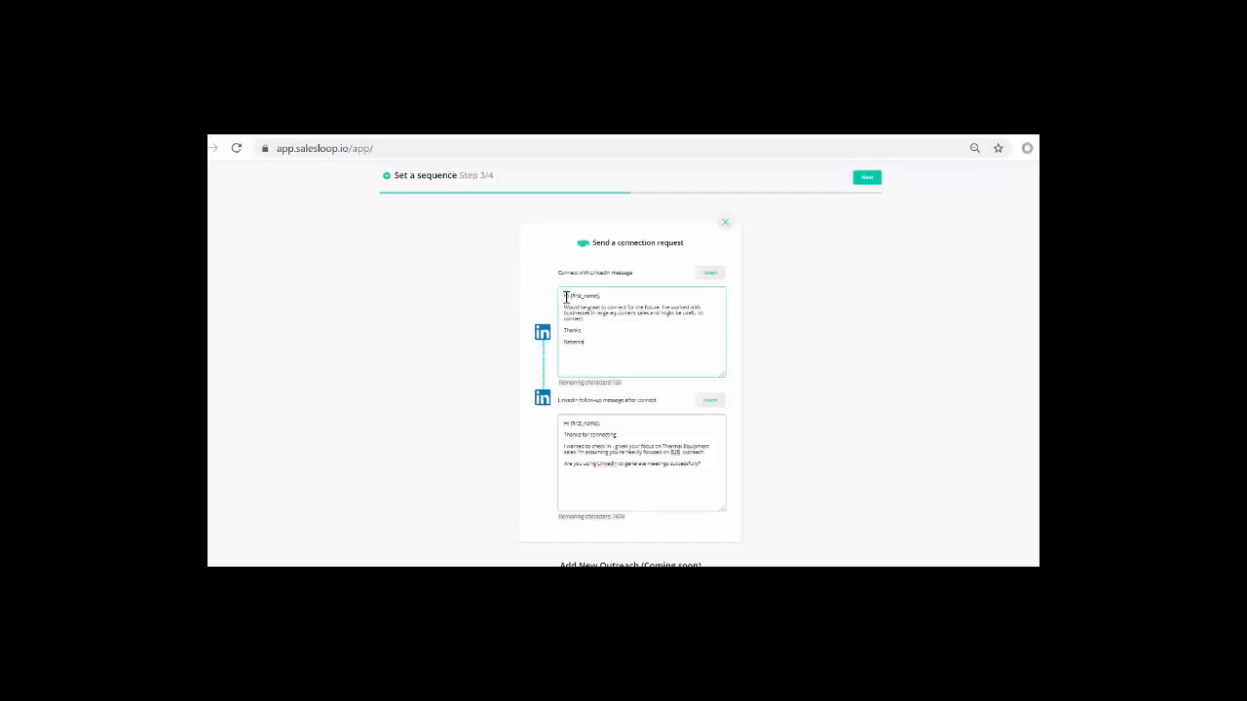
- Review the connection and follow-up messages with their available name placeholders, and continue to the campaign launch step
{"action": "left_click_drag", "start_coordinate": [601, 295], "coordinate": [567, 295]}
{"action": "left_click", "coordinate": [712, 275]}
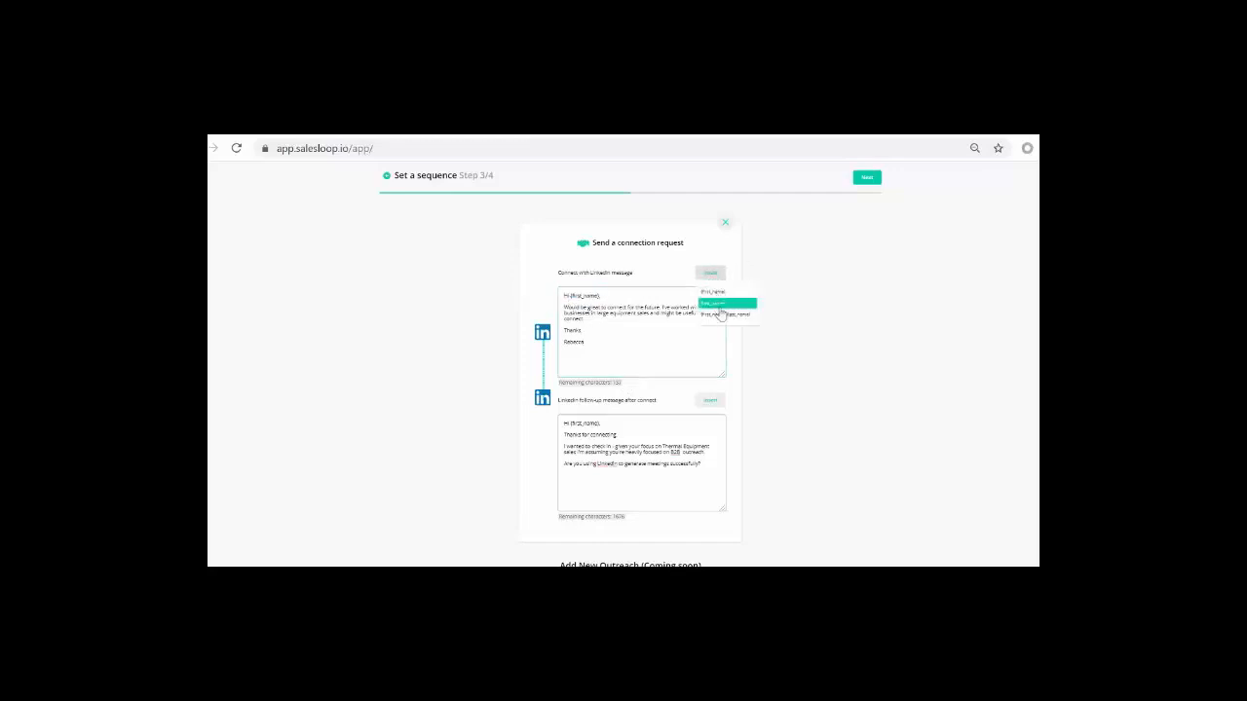
{"action": "left_click", "coordinate": [655, 334]}
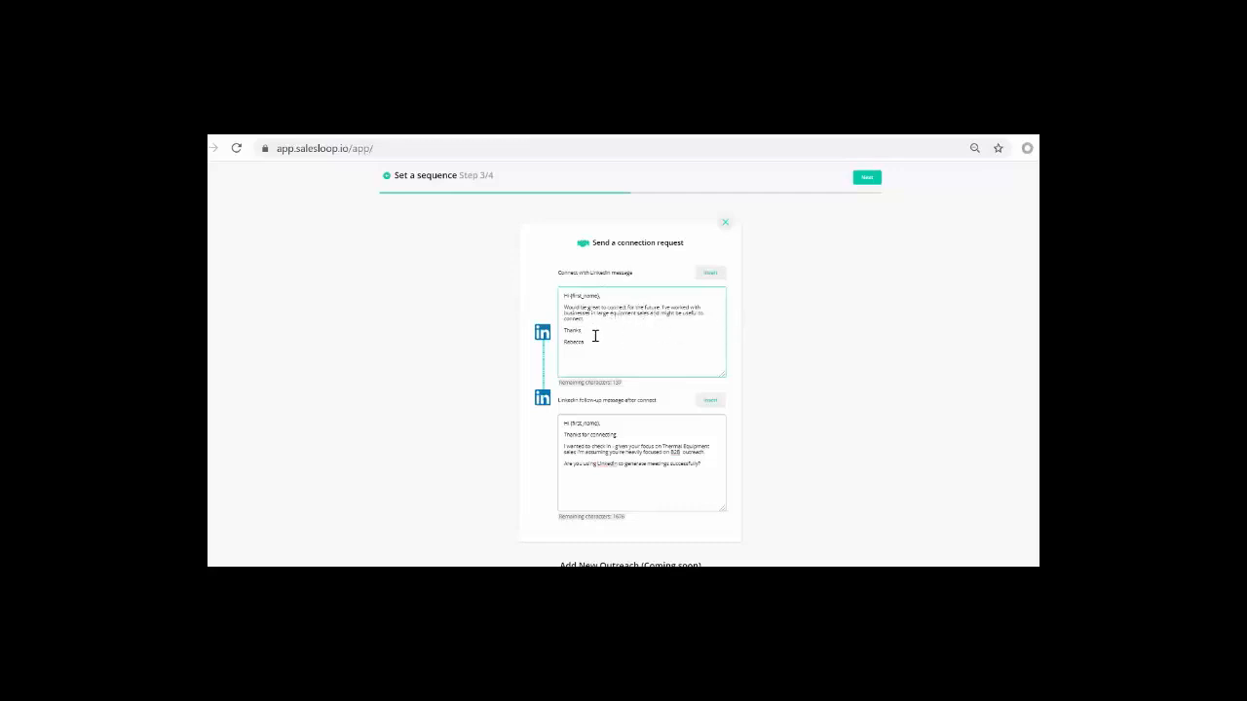
{"action": "scroll", "coordinate": [718, 416], "scroll_direction": "down", "scroll_amount": 1}
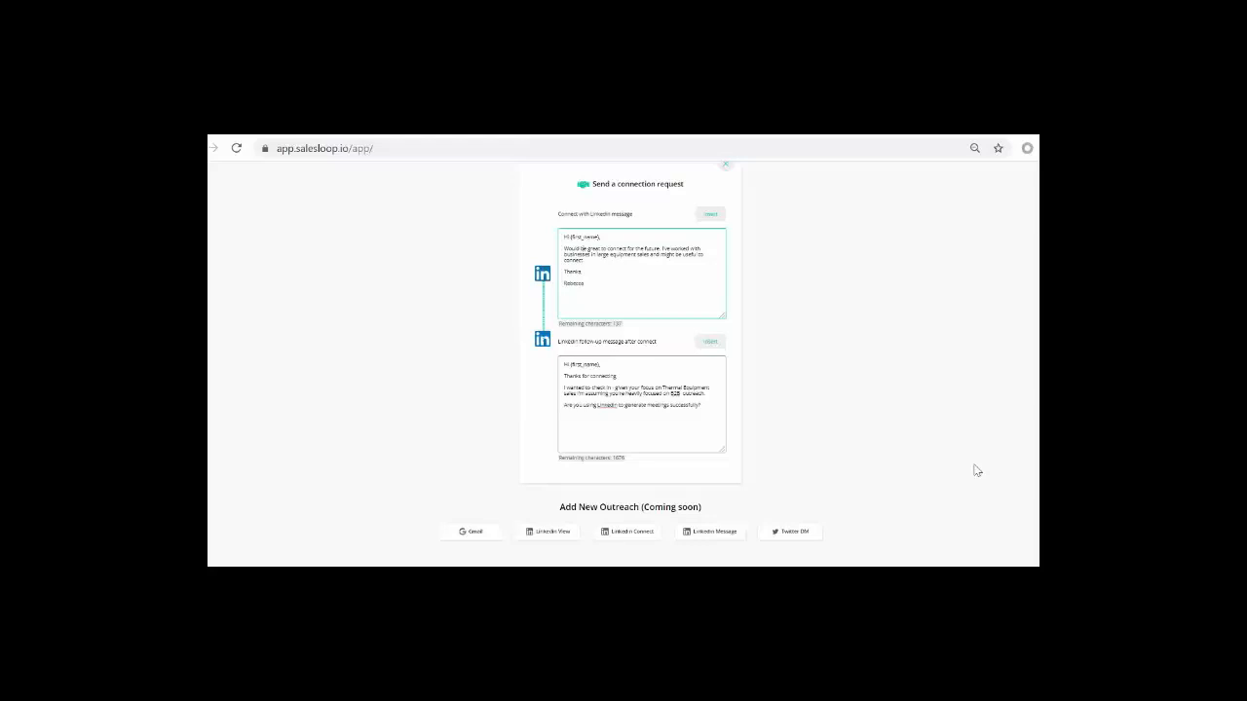
{"action": "scroll", "coordinate": [968, 490], "scroll_direction": "up", "scroll_amount": 3}
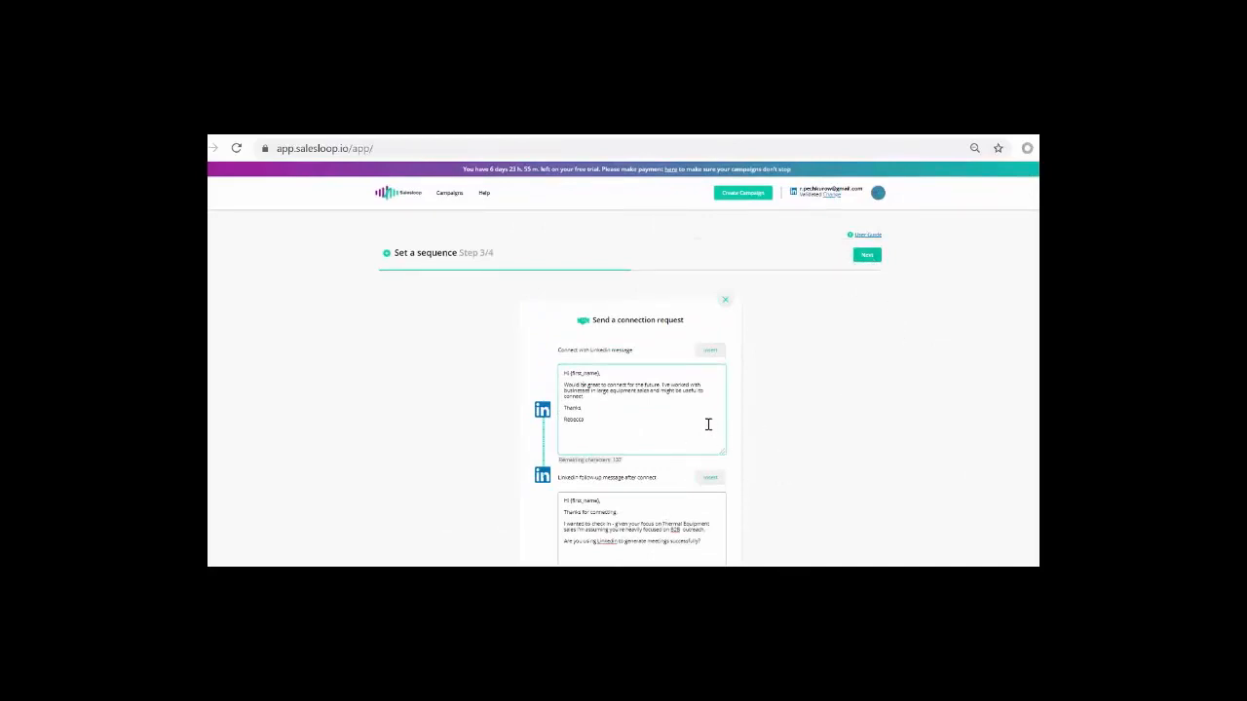
{"action": "left_click", "coordinate": [867, 257]}
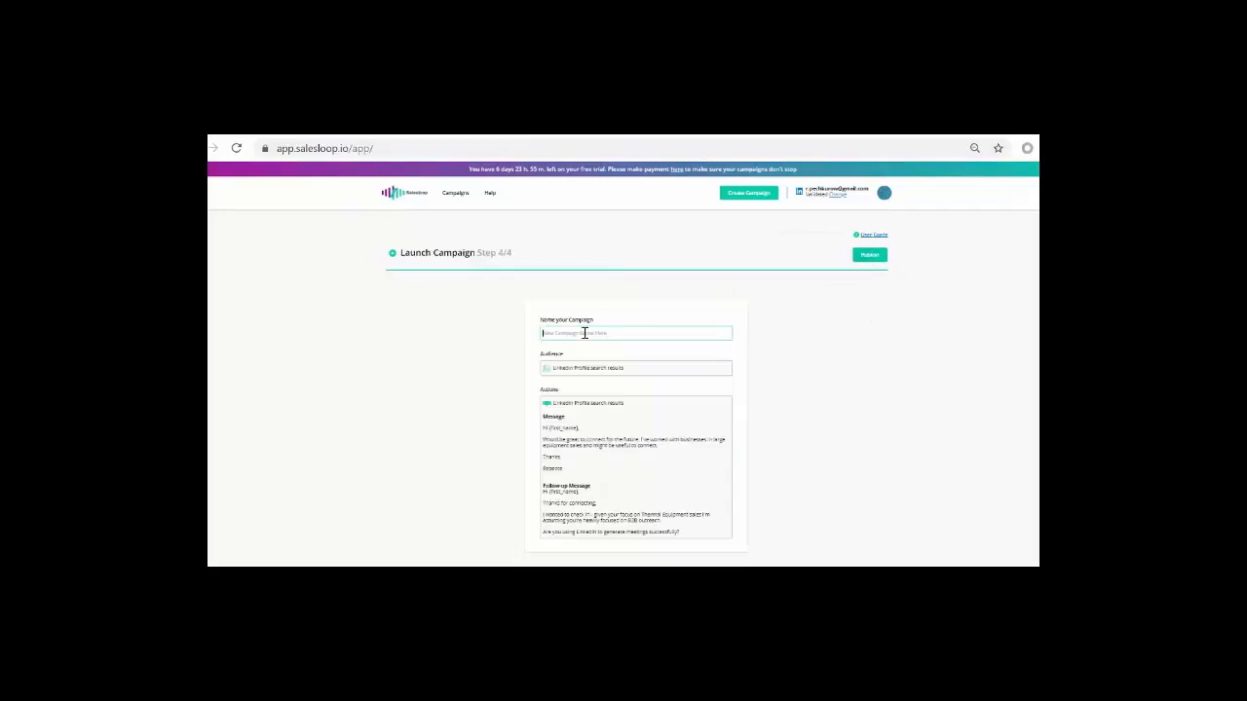
- Give the campaign a name describing global thermal equipment sales and publish it
{"action": "type", "text": "Th"}
{"action": "key", "text": "BackSpace"}
{"action": "left_click", "coordinate": [870, 255]}
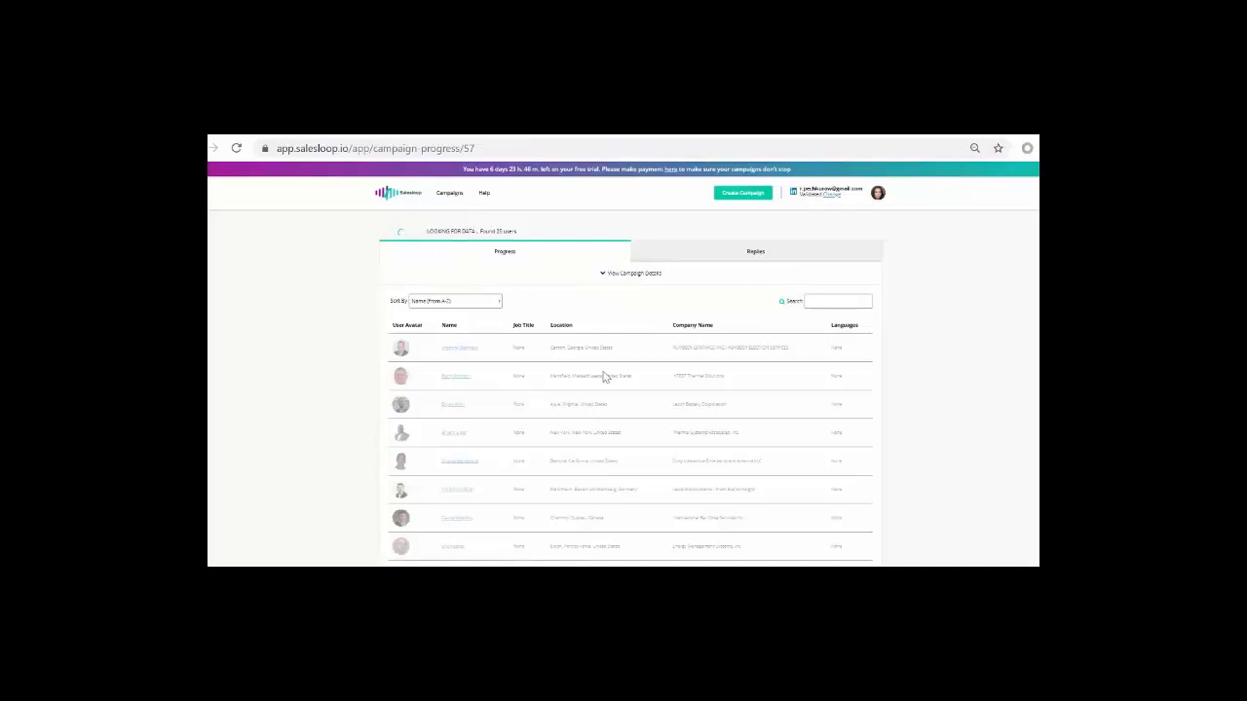
- Review the published campaign's prospect list and campaign details, and return to the campaigns overview
{"action": "scroll", "coordinate": [538, 445], "scroll_direction": "down", "scroll_amount": 5}
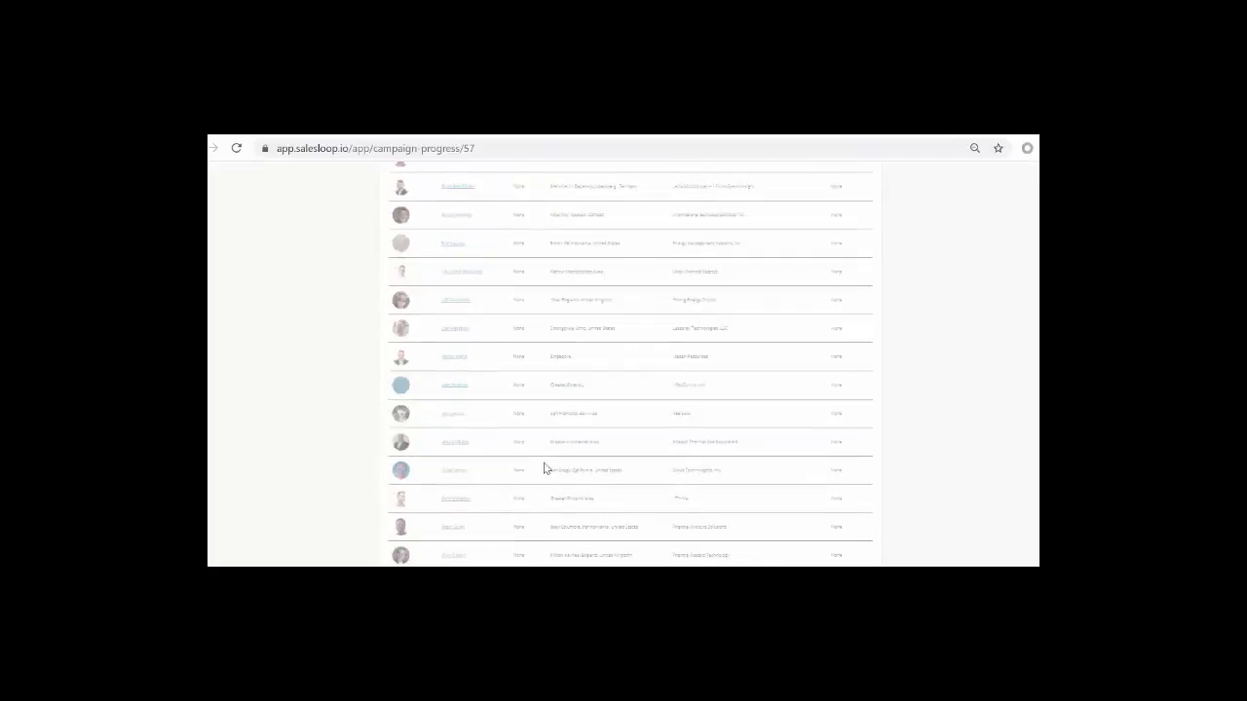
{"action": "scroll", "coordinate": [547, 466], "scroll_direction": "up", "scroll_amount": 5}
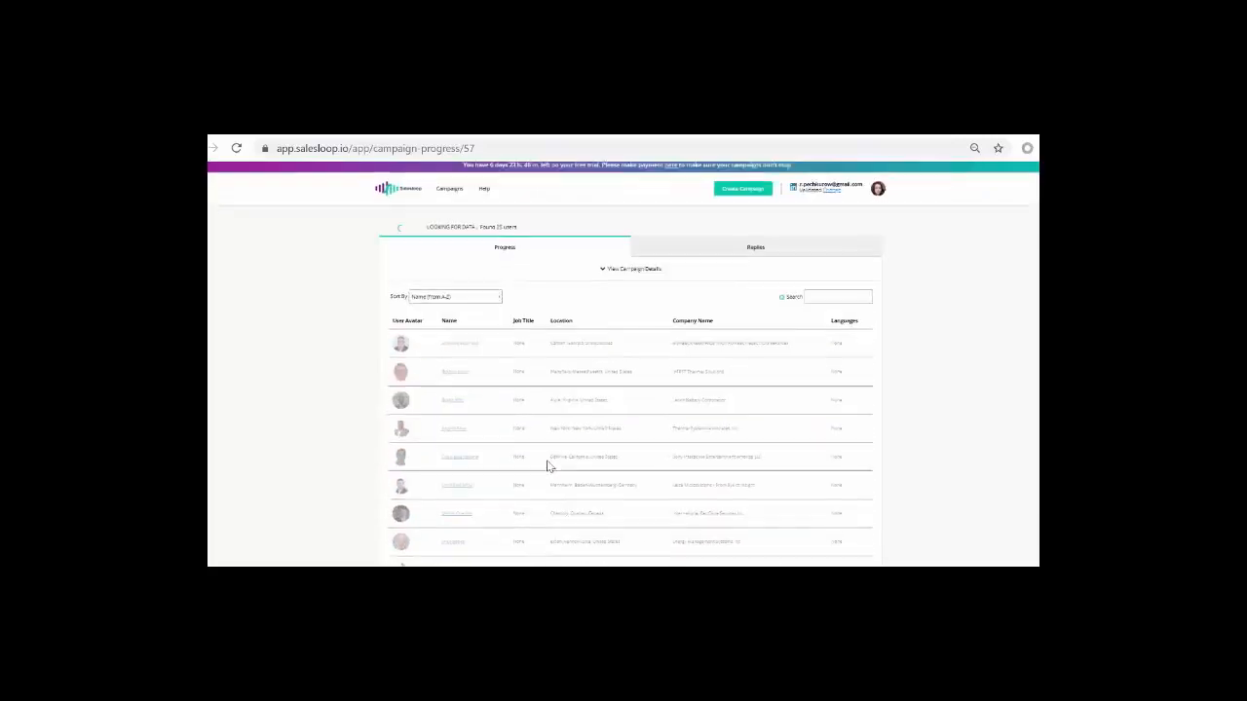
{"action": "left_click", "coordinate": [626, 274]}
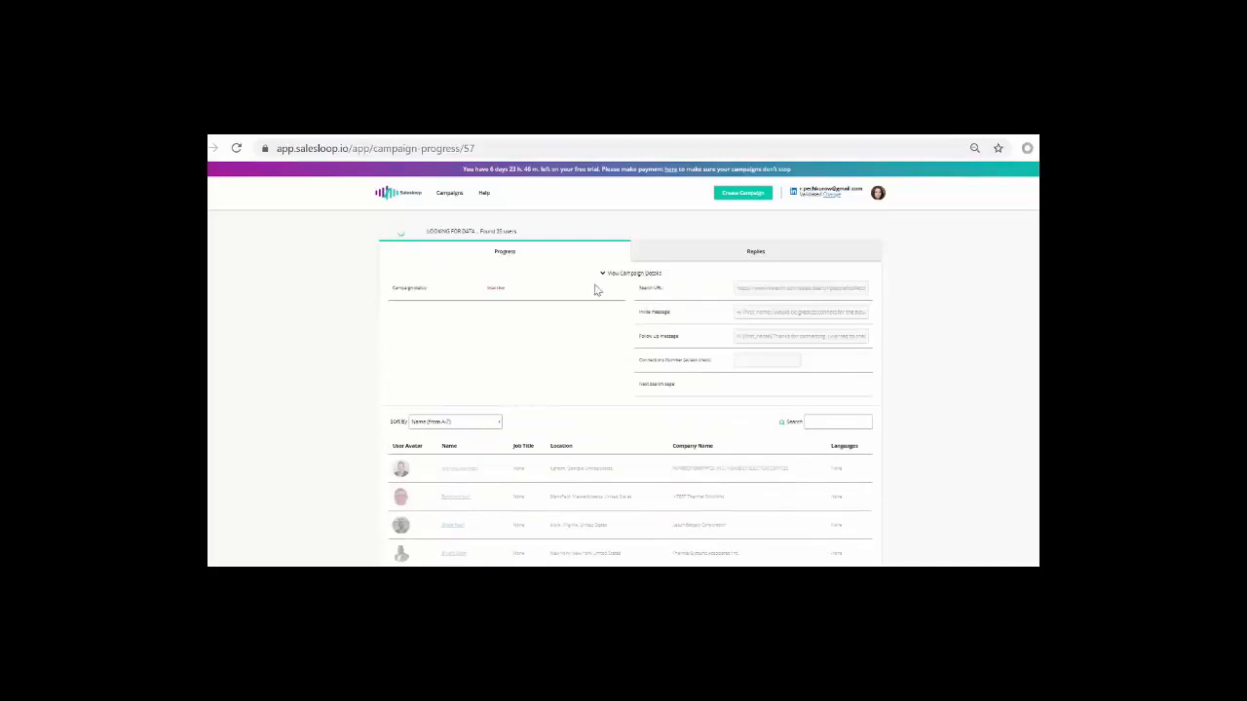
{"action": "left_click", "coordinate": [625, 276]}
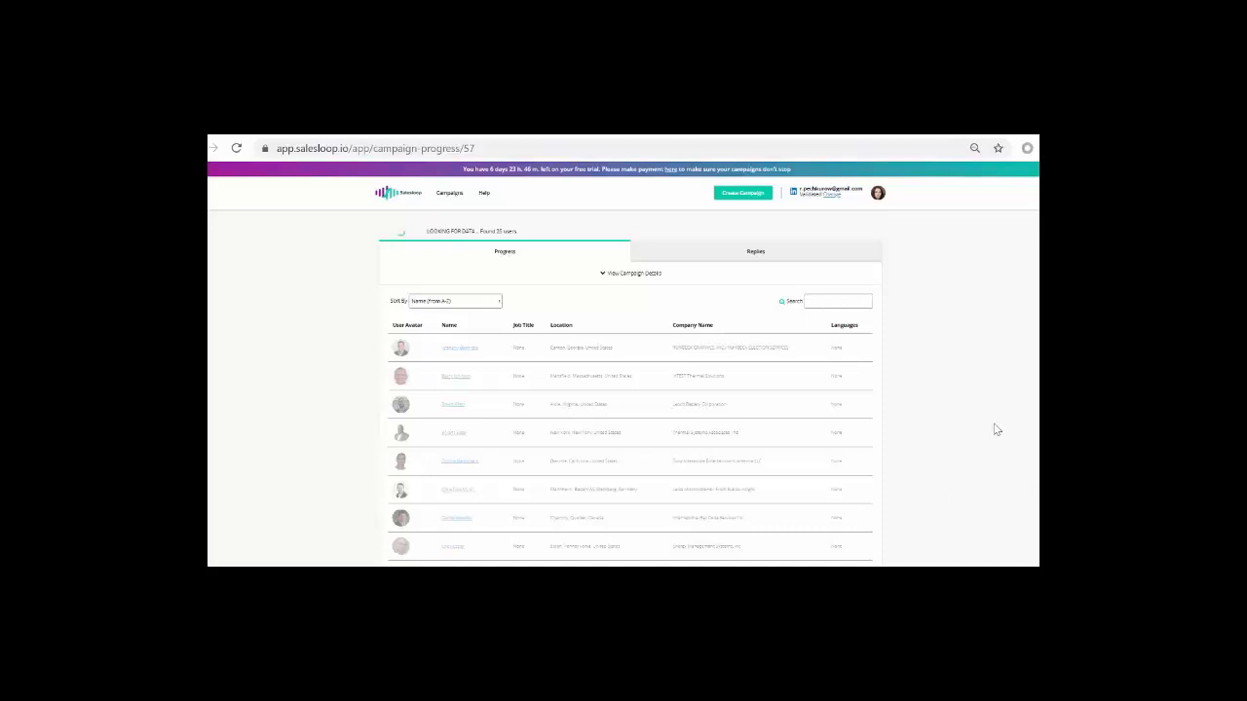
{"action": "left_click", "coordinate": [448, 193]}
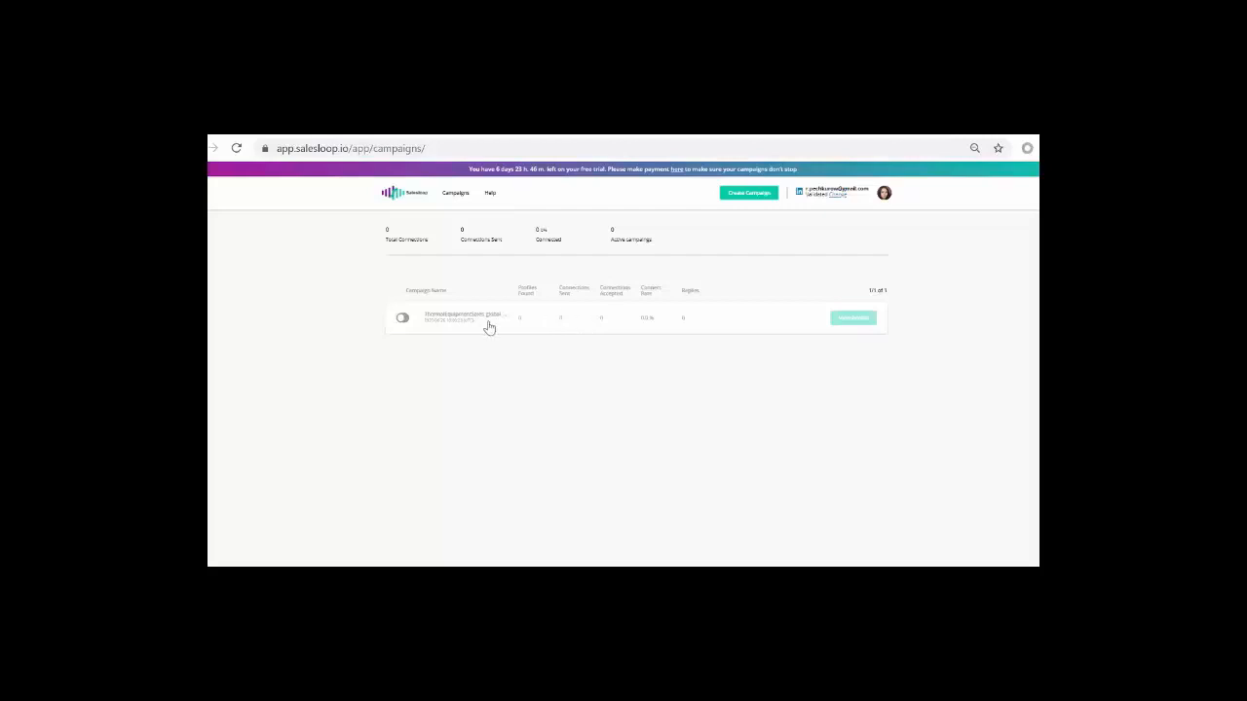
{"action": "mouse_move", "coordinate": [658, 618]}
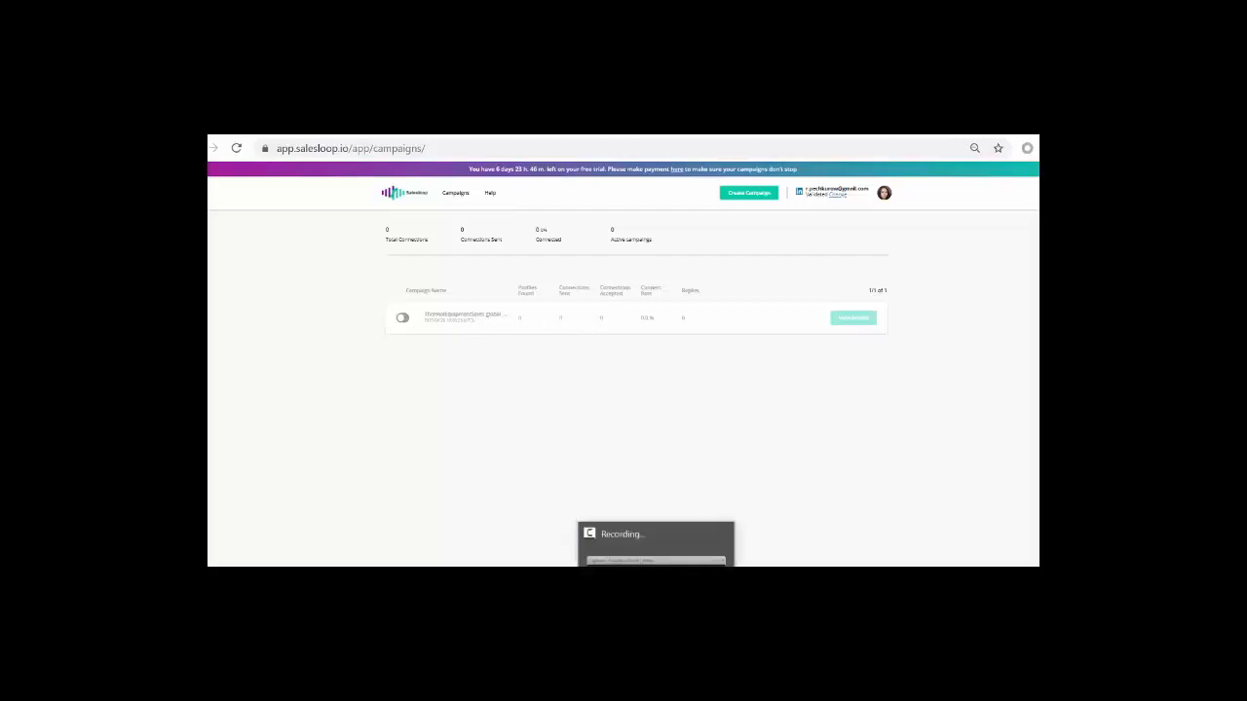
{"action": "left_click", "coordinate": [659, 565]}
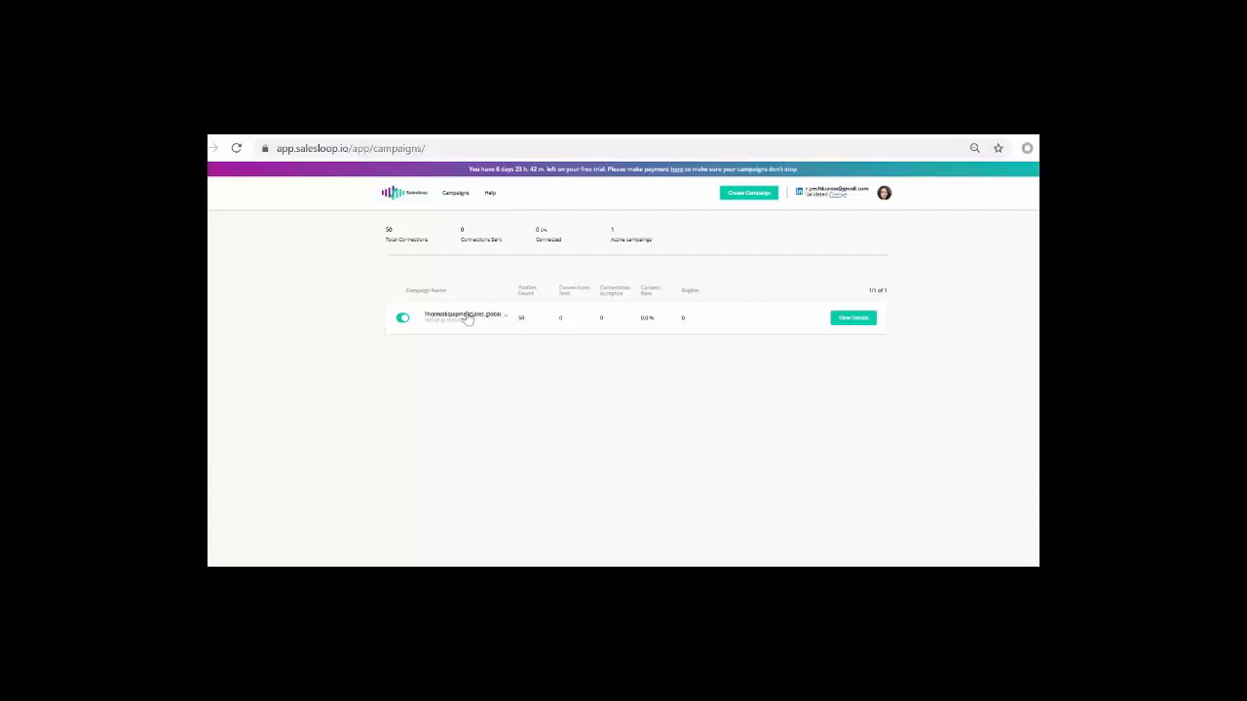
- Open the active campaign's details and review its scheduled sends, prospect profiles and replies
{"action": "left_click", "coordinate": [849, 320]}
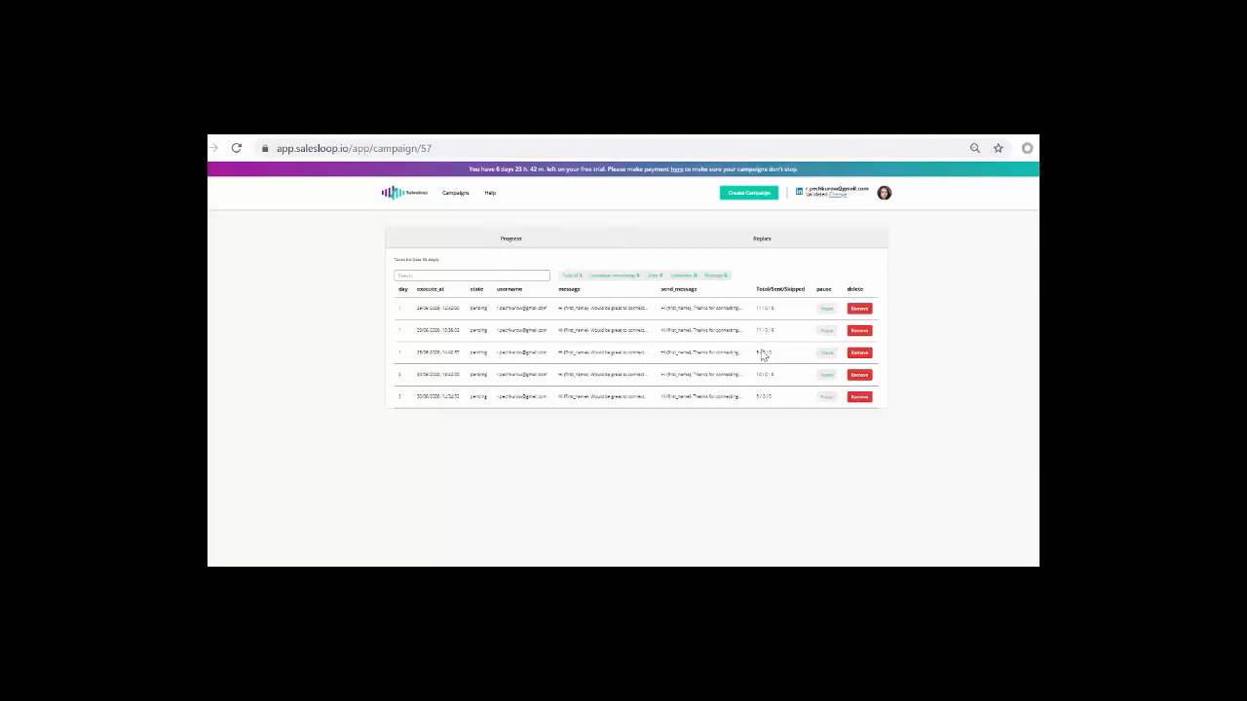
{"action": "key", "text": "F5"}
{"action": "scroll", "coordinate": [760, 385], "scroll_direction": "down", "scroll_amount": 5}
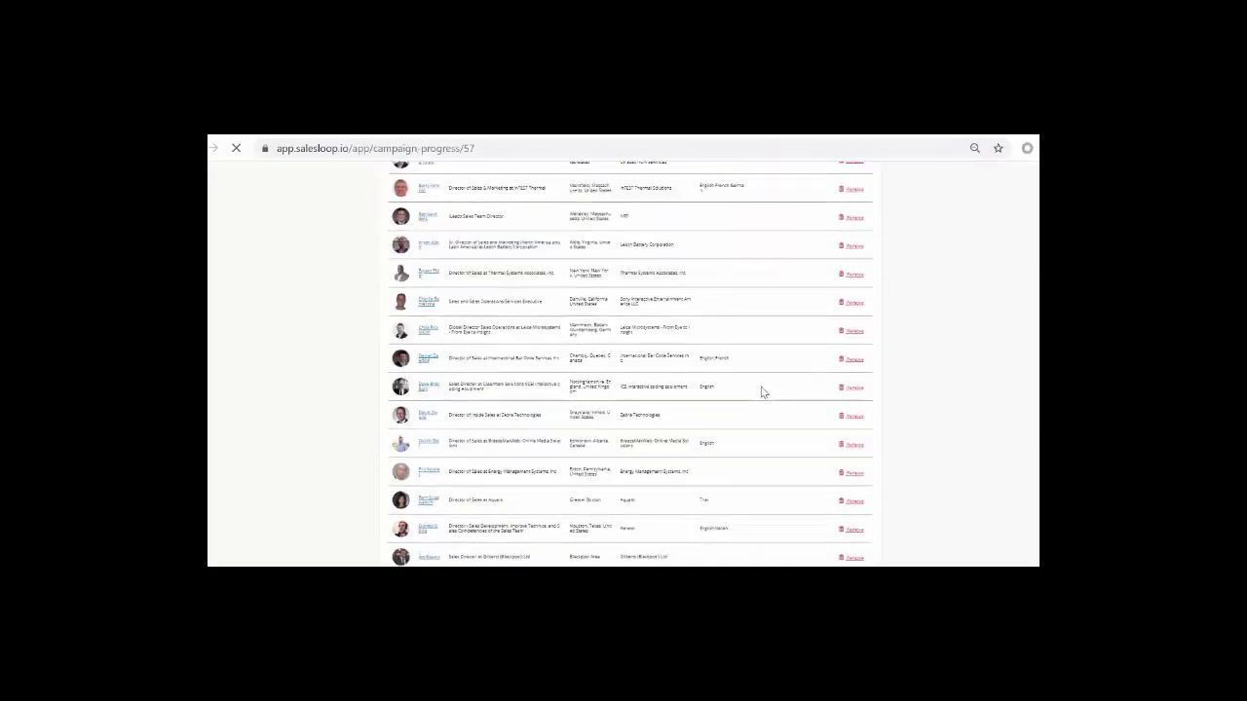
{"action": "left_click", "coordinate": [737, 243]}
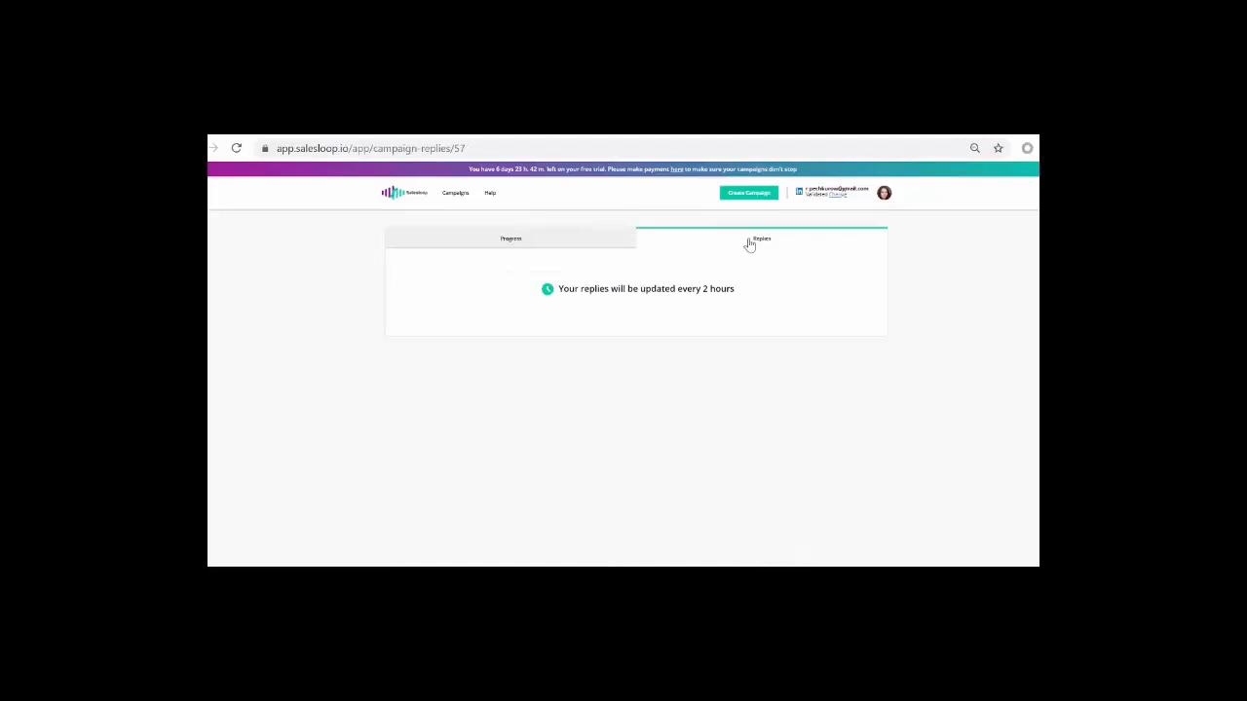
{"action": "left_click", "coordinate": [657, 584]}
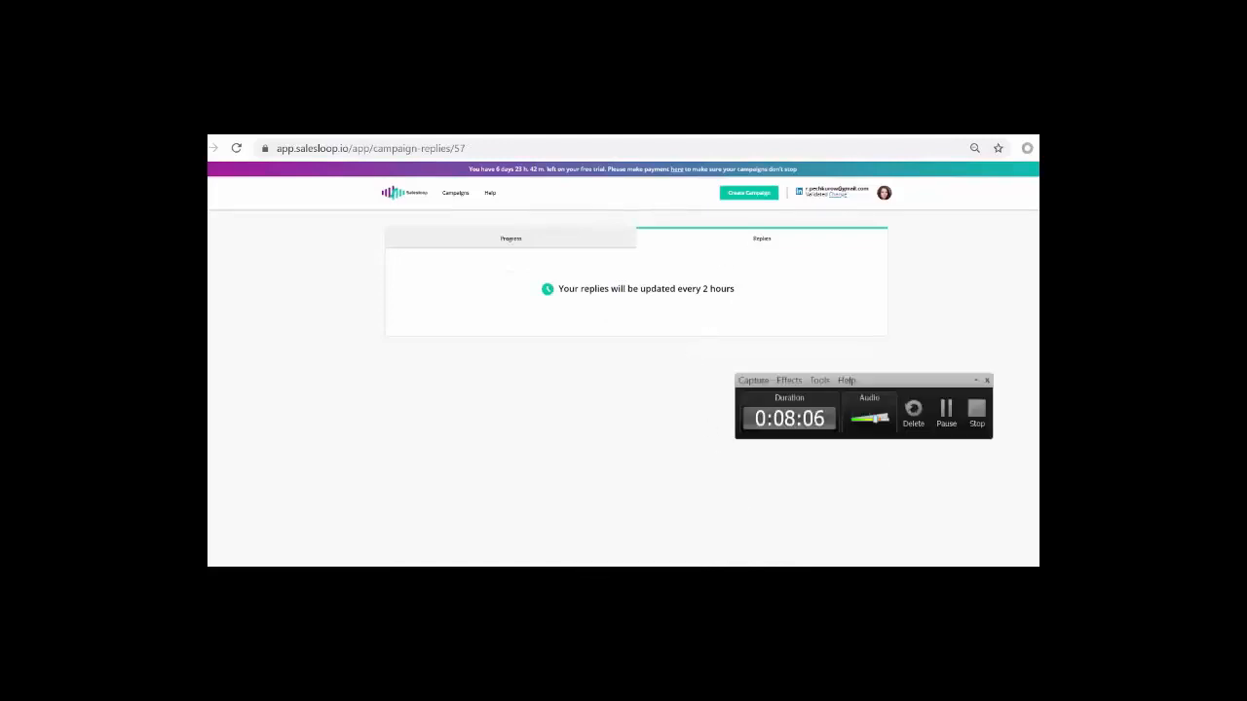